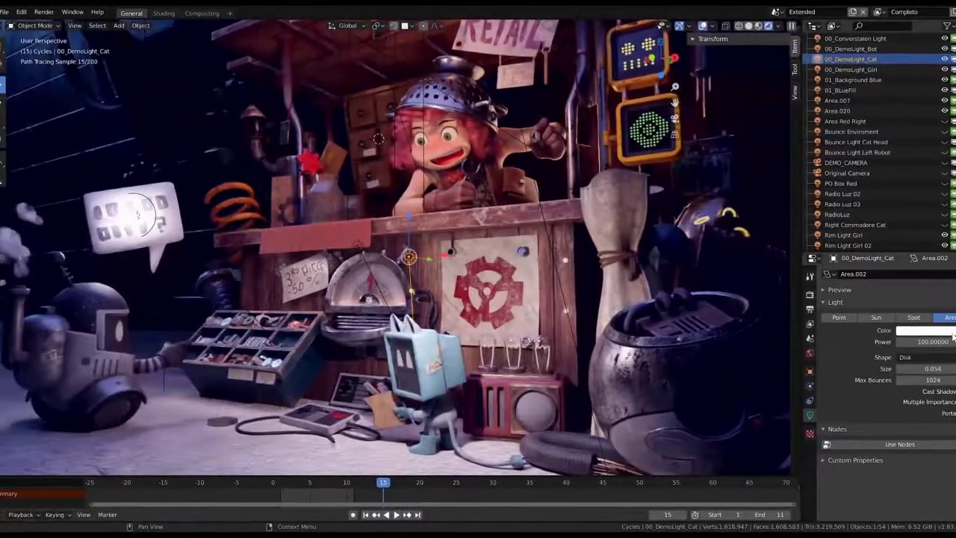
Pick an orange colour for the cat demo light's Color swatch
{"action": "left_click", "coordinate": [952, 332]}
{"action": "left_click", "coordinate": [913, 246]}
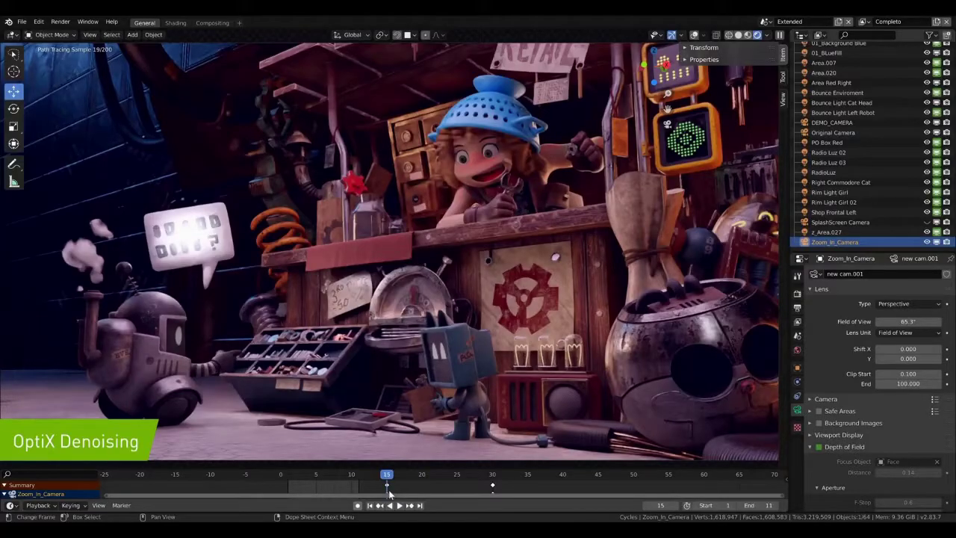
Move the playhead to frame 31 and switch to the Shading workspace
{"action": "left_click_drag", "start_coordinate": [386, 476], "coordinate": [498, 476]}
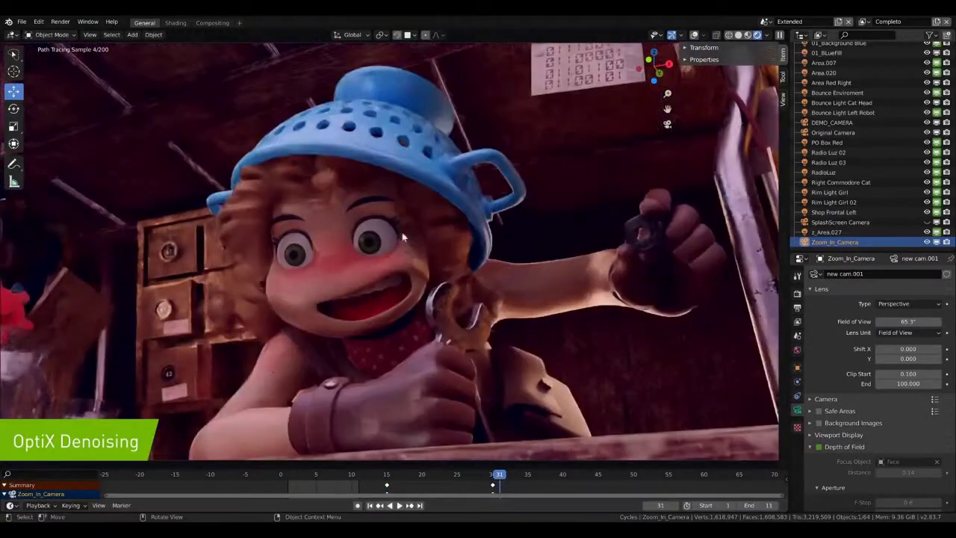
{"action": "left_click", "coordinate": [175, 23]}
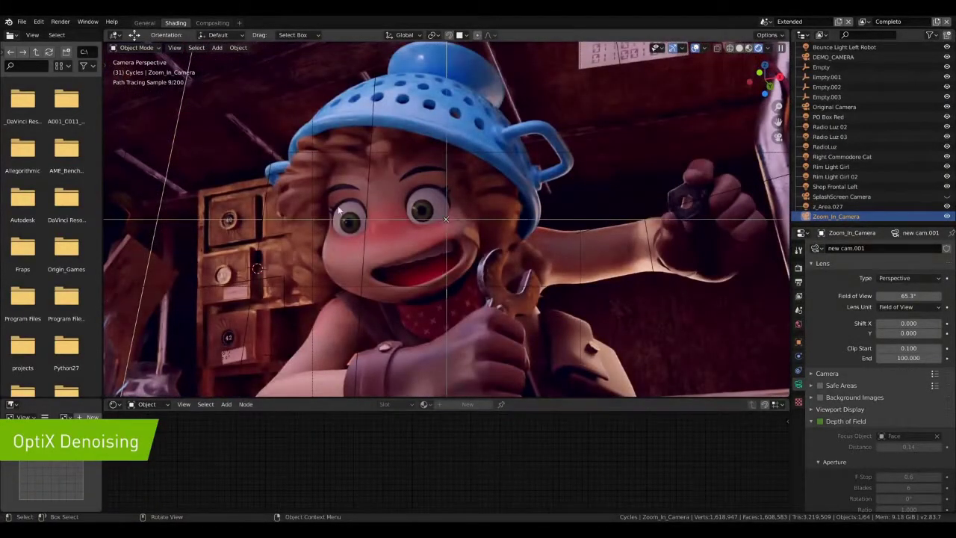
Link the Hat's Mona_Sombrero texture into Base Color and Metallic, then duplicate the texture node
{"action": "left_click", "coordinate": [304, 162]}
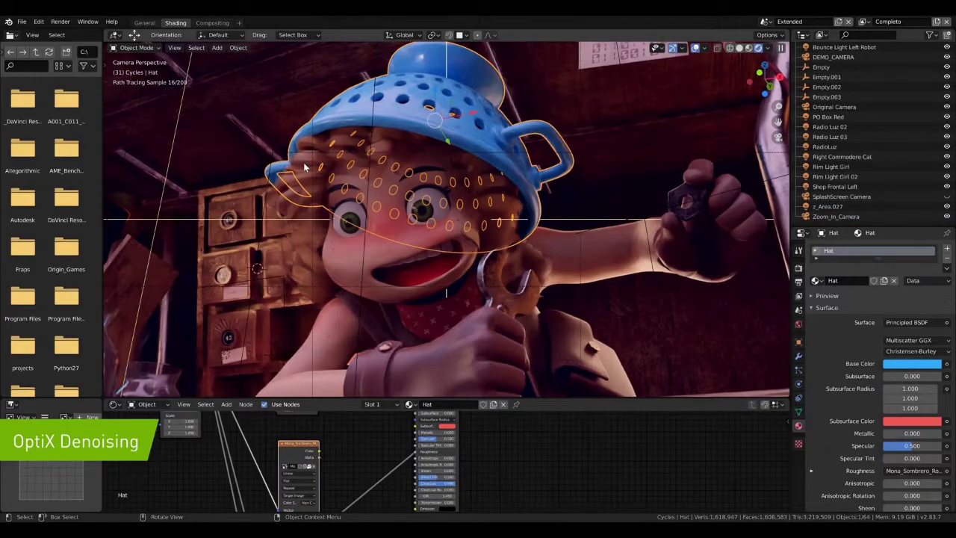
{"action": "left_click_drag", "start_coordinate": [362, 448], "coordinate": [449, 481]}
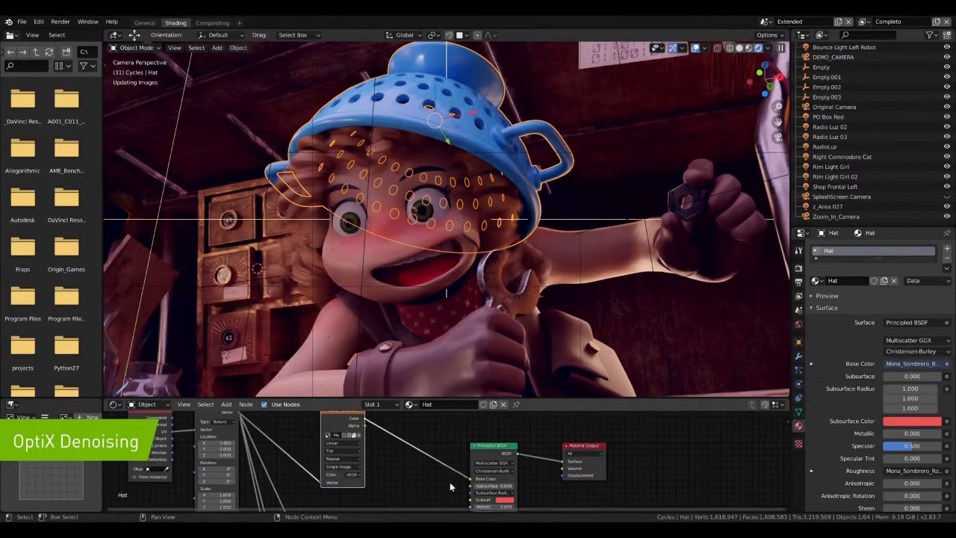
{"action": "left_click_drag", "start_coordinate": [345, 438], "coordinate": [450, 418]}
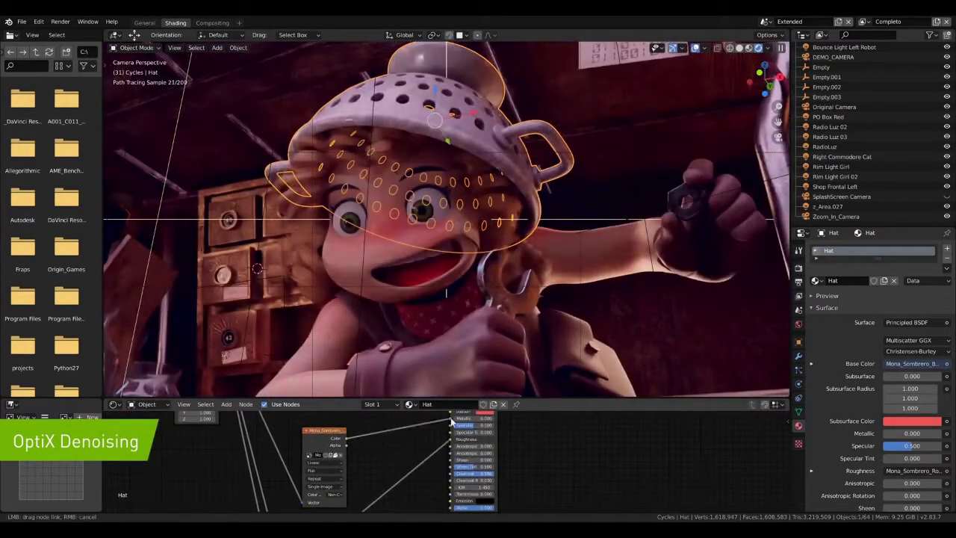
{"action": "middle_click_drag", "start_coordinate": [440, 443], "coordinate": [423, 407]}
{"action": "key", "text": "shift+d"}
{"action": "left_click", "coordinate": [299, 493]}
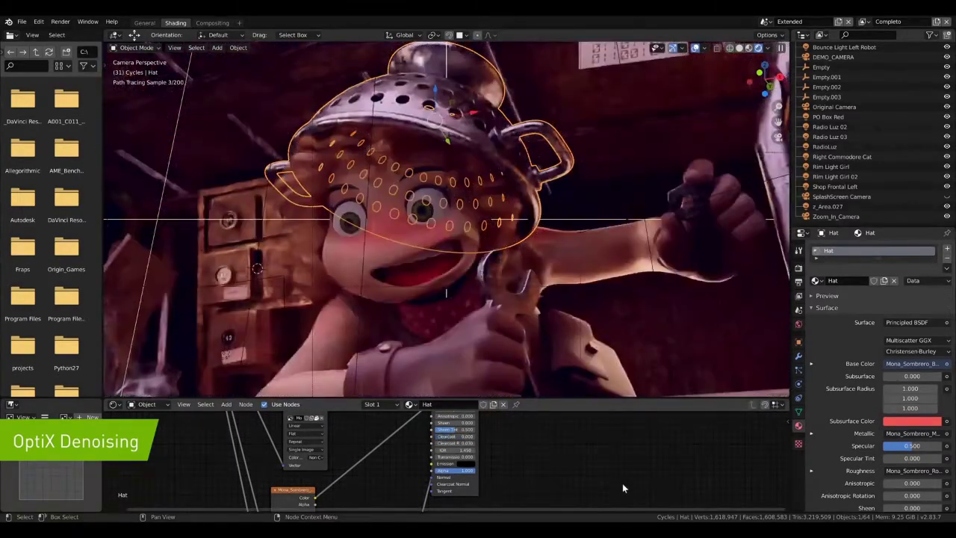
Set the Face's Hair base colour and Hair BSDF colour to pink
{"action": "left_click", "coordinate": [396, 246]}
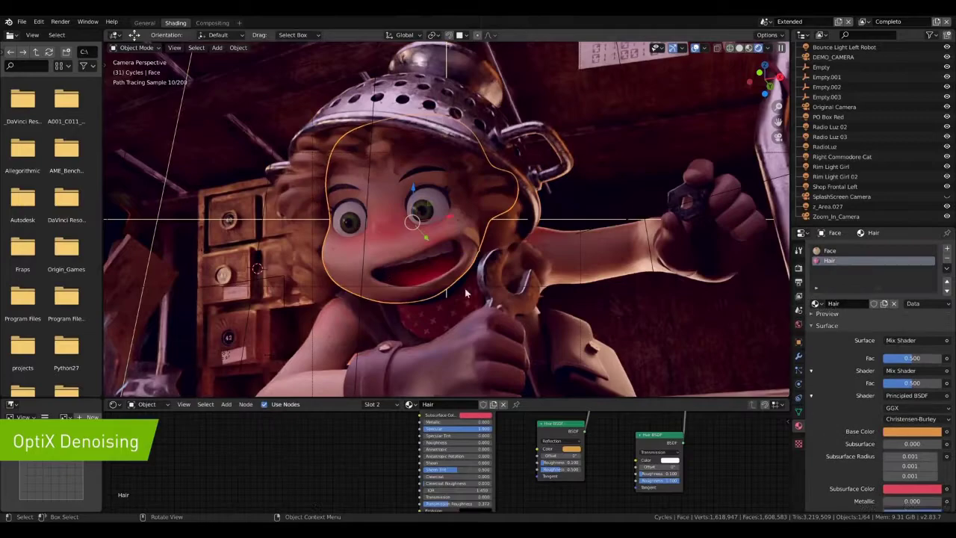
{"action": "left_click", "coordinate": [903, 439]}
{"action": "left_click", "coordinate": [890, 345]}
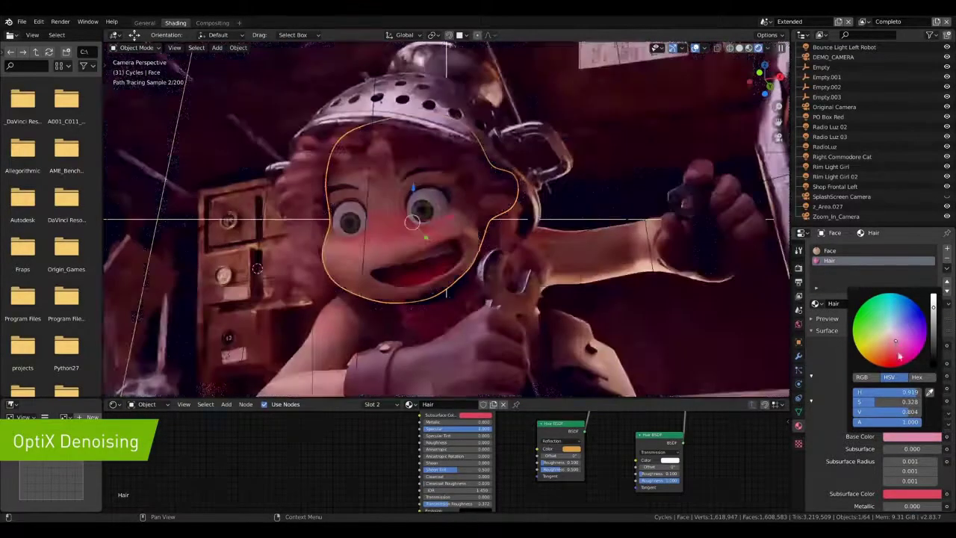
{"action": "left_click", "coordinate": [572, 450]}
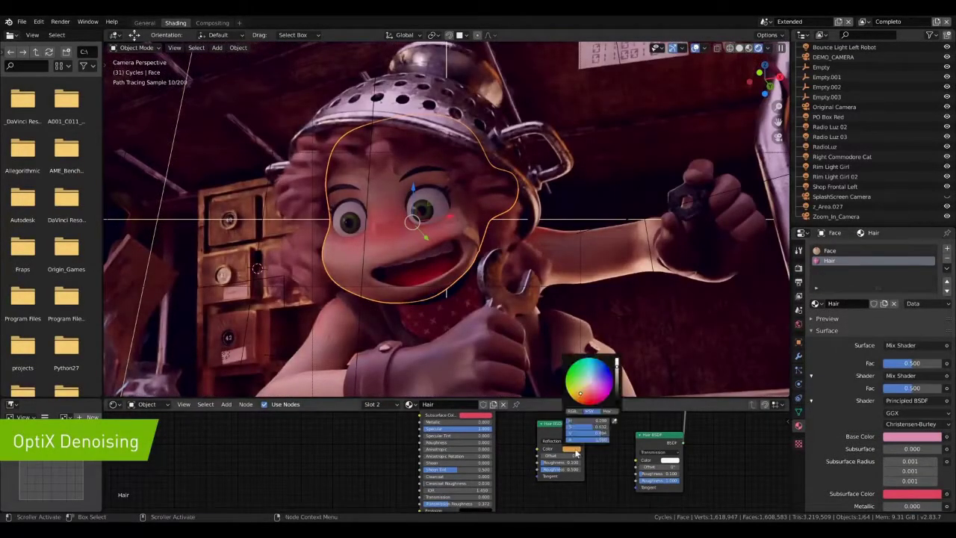
{"action": "left_click", "coordinate": [591, 394]}
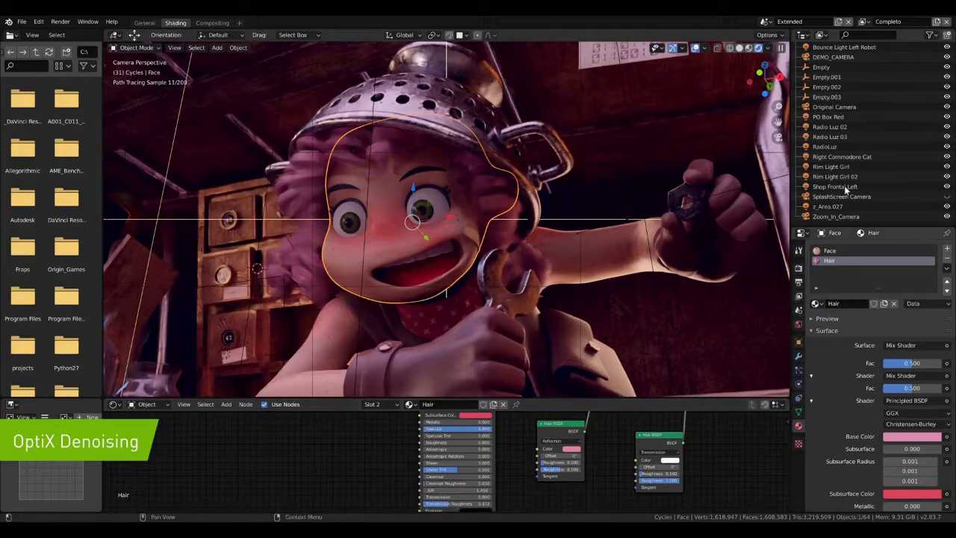
{"action": "left_click", "coordinate": [836, 216]}
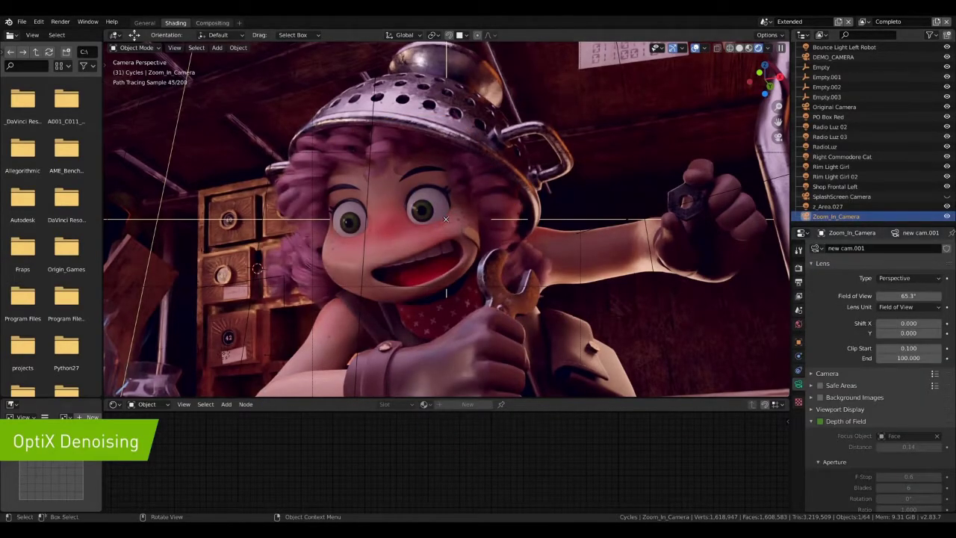
Return to the General workspace and go back to frame 15
{"action": "left_click", "coordinate": [143, 23]}
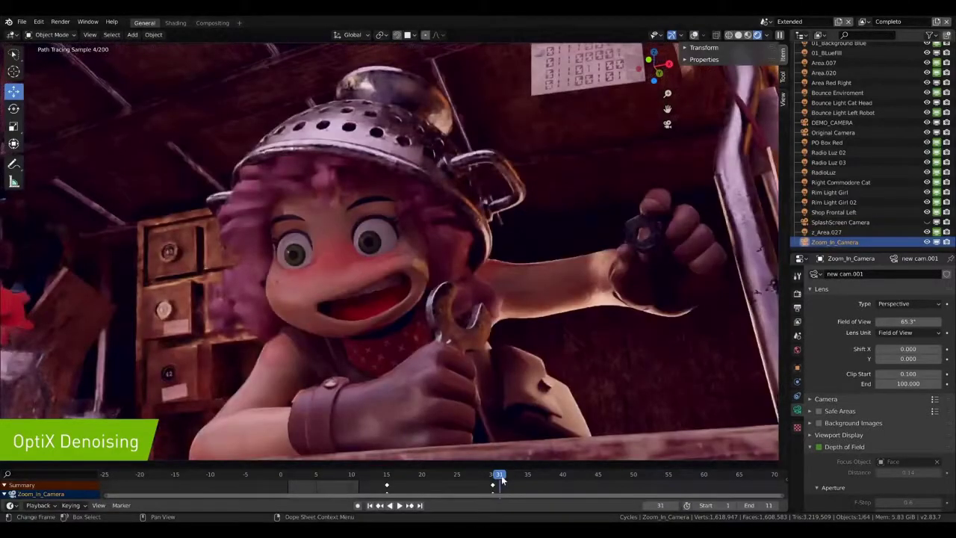
{"action": "left_click_drag", "start_coordinate": [502, 482], "coordinate": [386, 485]}
{"action": "scroll", "coordinate": [886, 193], "scroll_direction": "up", "scroll_amount": 3}
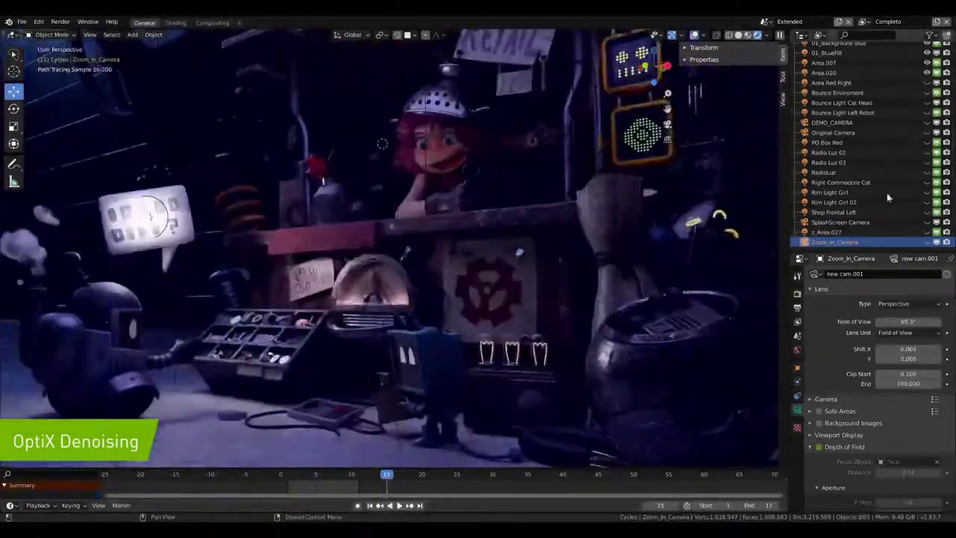
Set 00_DemoLight_Girl's power to 100 and move the light up to re-aim it
{"action": "left_click", "coordinate": [836, 77]}
{"action": "left_click", "coordinate": [929, 342]}
{"action": "type", "text": "100"}
{"action": "key", "text": "Return"}
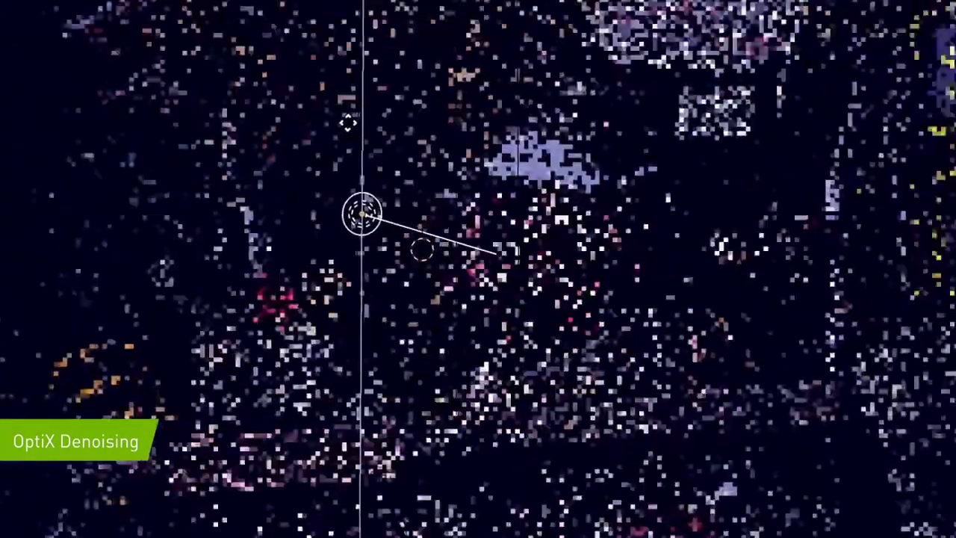
{"action": "left_click_drag", "start_coordinate": [348, 123], "coordinate": [363, 72]}
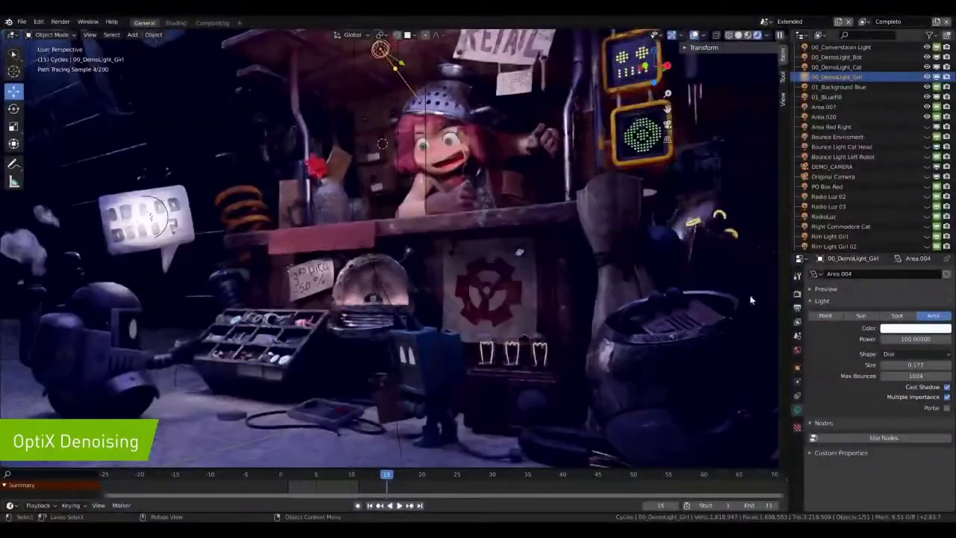
{"action": "left_click", "coordinate": [878, 330]}
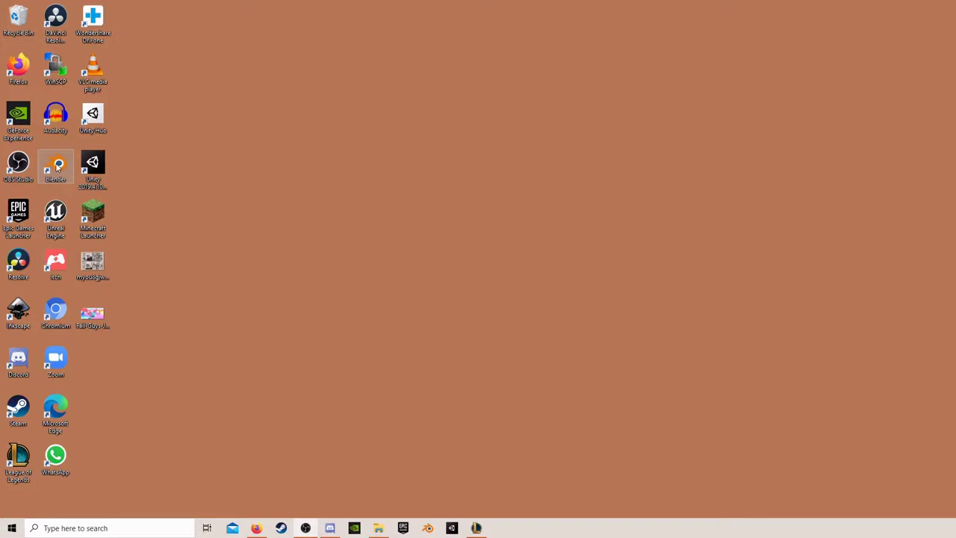
Copy the Blender desktop shortcut and paste a duplicate onto the desktop
{"action": "right_click", "coordinate": [57, 166]}
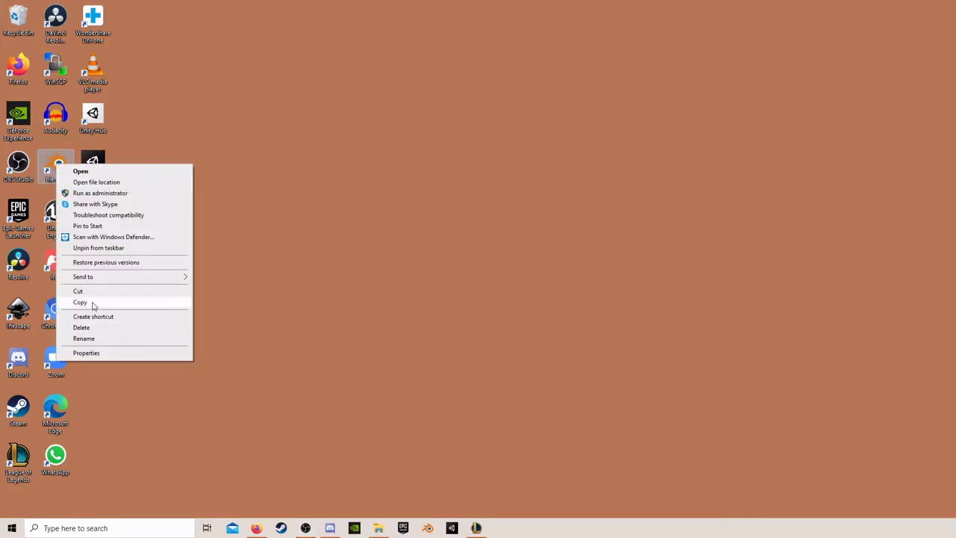
{"action": "left_click", "coordinate": [92, 302]}
{"action": "right_click", "coordinate": [135, 177]}
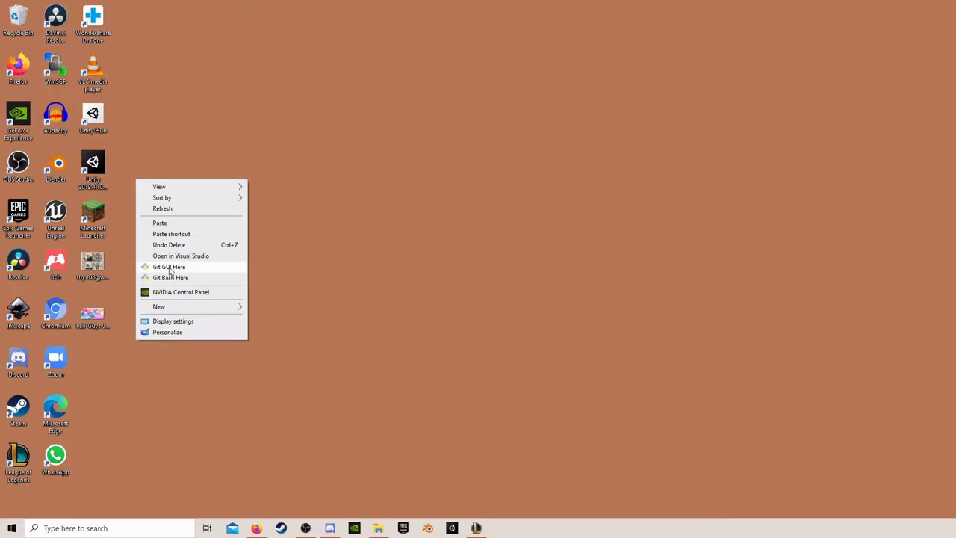
{"action": "left_click", "coordinate": [162, 223]}
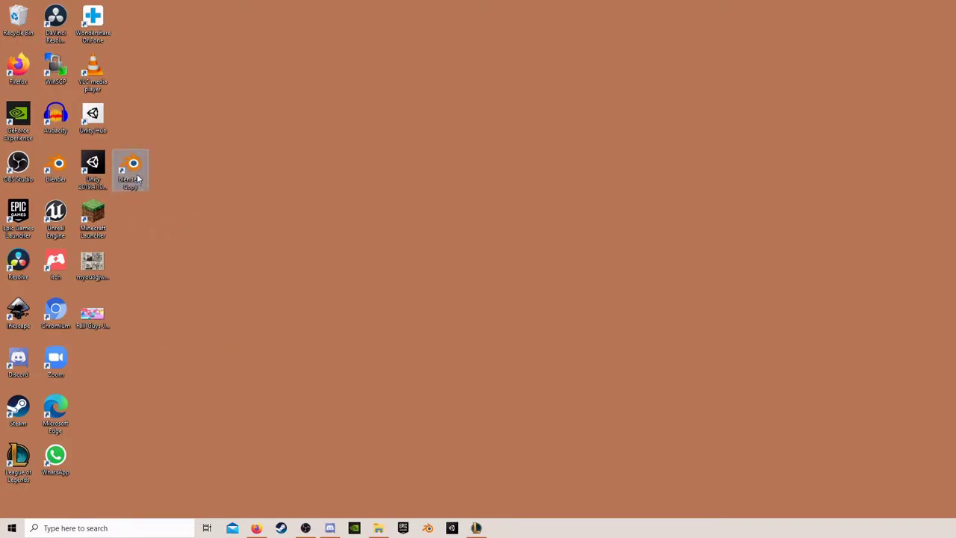
Rename the duplicated shortcut to 'blender opt'
{"action": "right_click", "coordinate": [136, 178]}
{"action": "left_click", "coordinate": [172, 361]}
{"action": "type", "text": "b"}
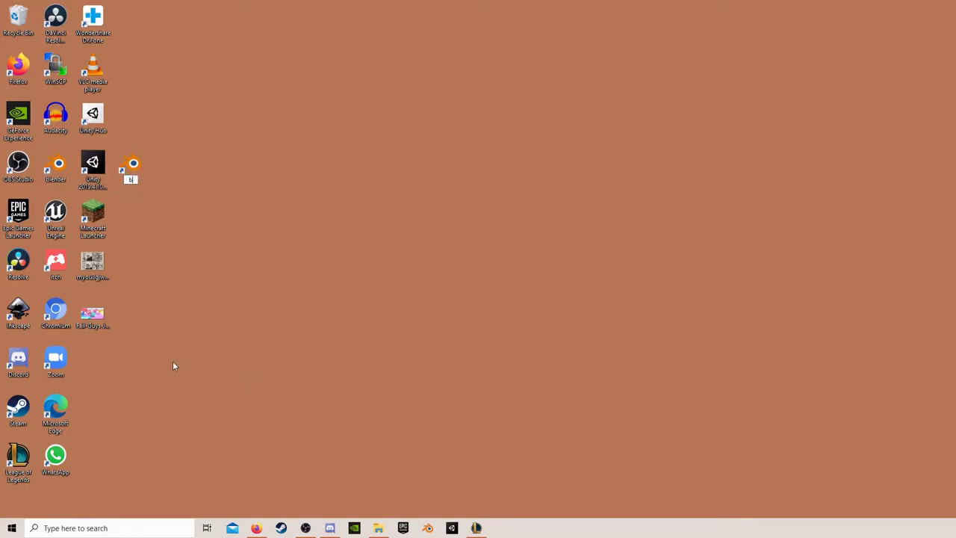
{"action": "type", "text": "lender optix"}
{"action": "key", "text": "Return"}
Set the shortcut's Target to CMD /c "SET CYCLES_OPTIX_TEST=1 && START ...blender.exe" and apply it
{"action": "right_click", "coordinate": [133, 159]}
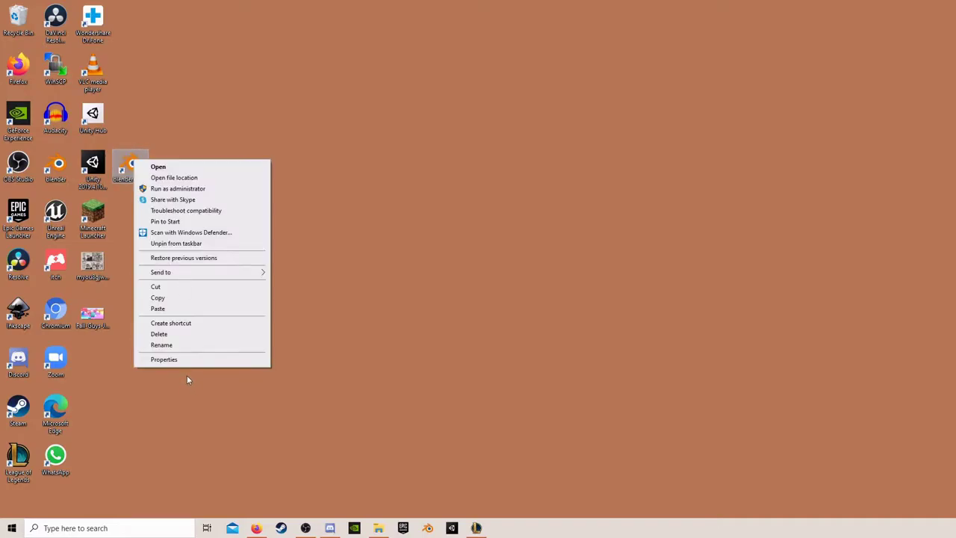
{"action": "left_click", "coordinate": [170, 359]}
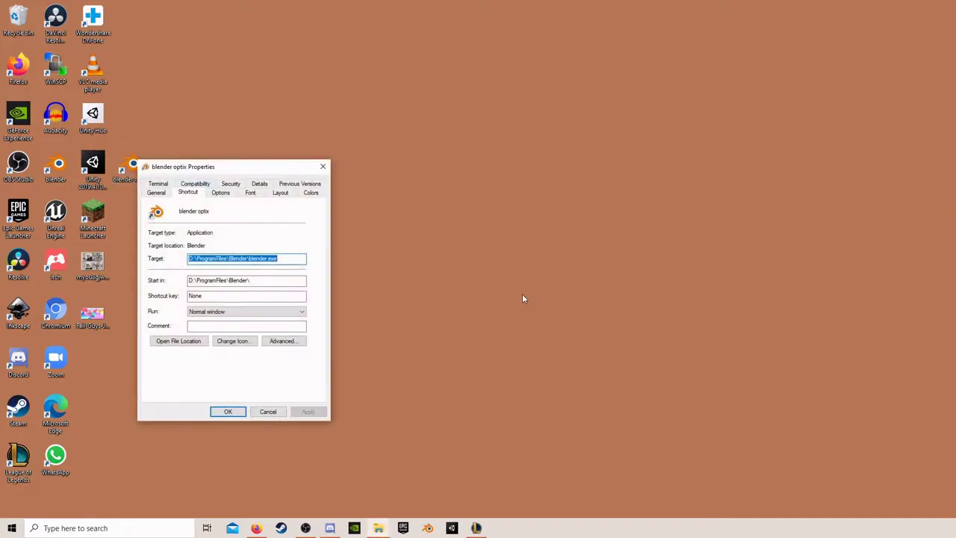
{"action": "left_click", "coordinate": [256, 528]}
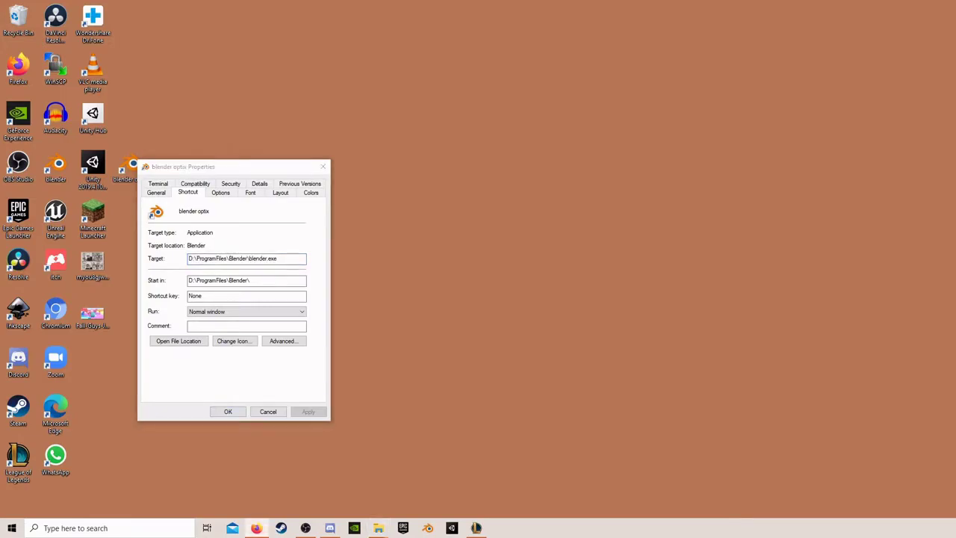
{"action": "left_click", "coordinate": [252, 258]}
{"action": "key", "text": "ctrl+v"}
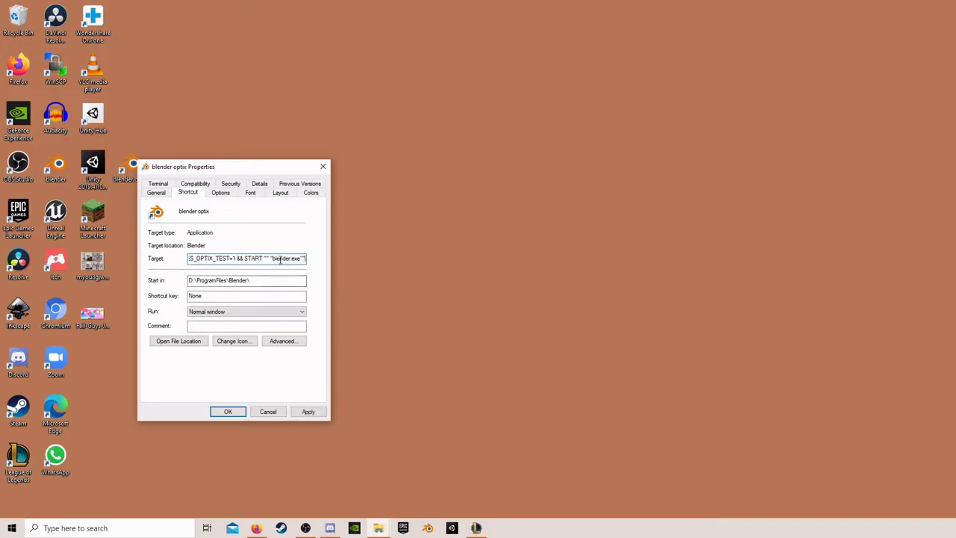
{"action": "left_click_drag", "start_coordinate": [273, 258], "coordinate": [297, 259]}
{"action": "mouse_move", "coordinate": [237, 258]}
{"action": "left_mouse_down"}
{"action": "mouse_move", "coordinate": [190, 258]}
{"action": "mouse_move", "coordinate": [223, 257]}
{"action": "left_mouse_up"}
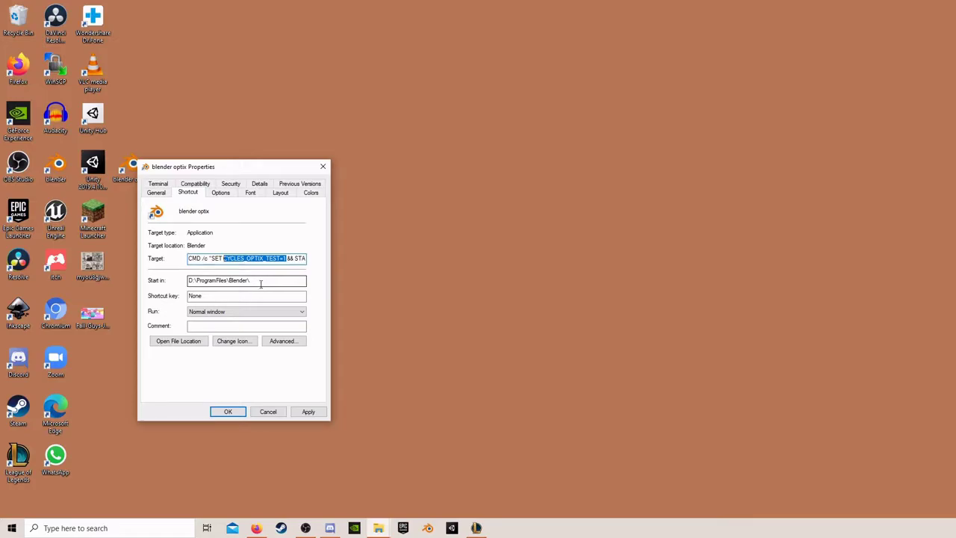
{"action": "left_click", "coordinate": [308, 412]}
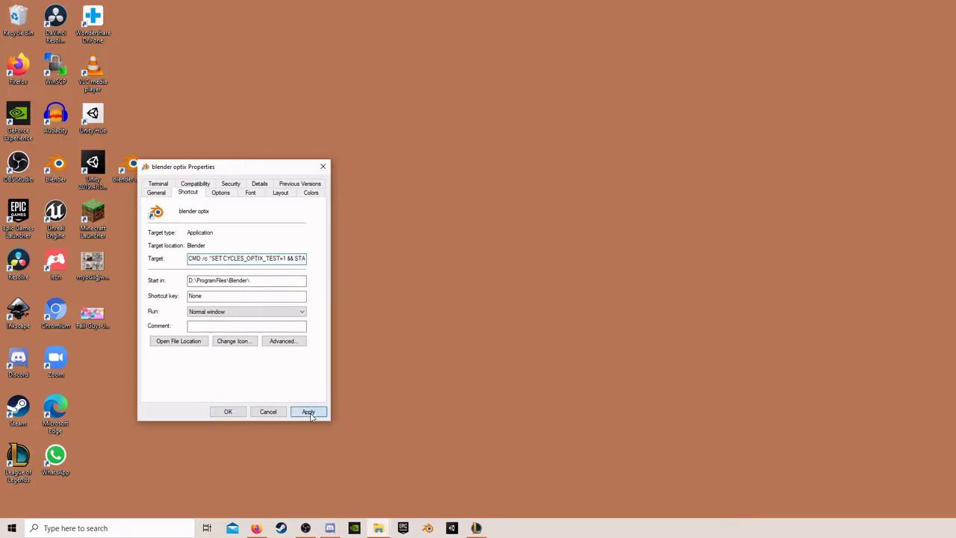
{"action": "left_click", "coordinate": [228, 412]}
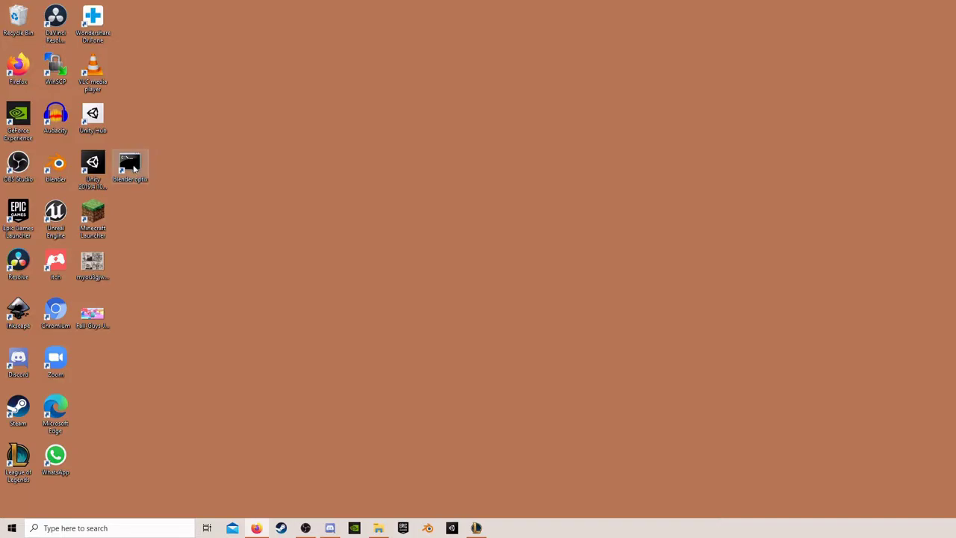
Launch Blender via the blender optix shortcut and choose OptiX with the GeForce GTX 1660 Ti in Preferences
{"action": "double_click", "coordinate": [133, 165]}
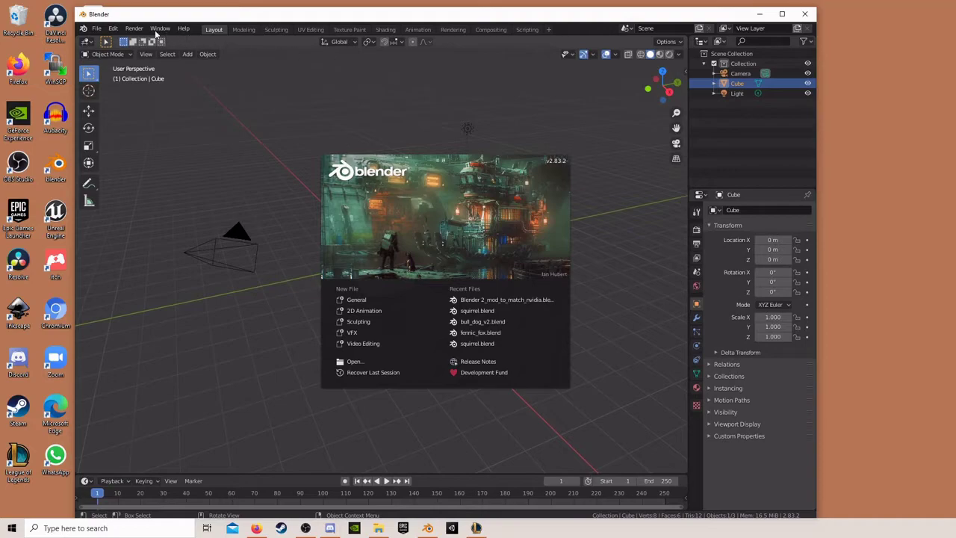
{"action": "left_click", "coordinate": [113, 28]}
{"action": "left_click", "coordinate": [112, 28]}
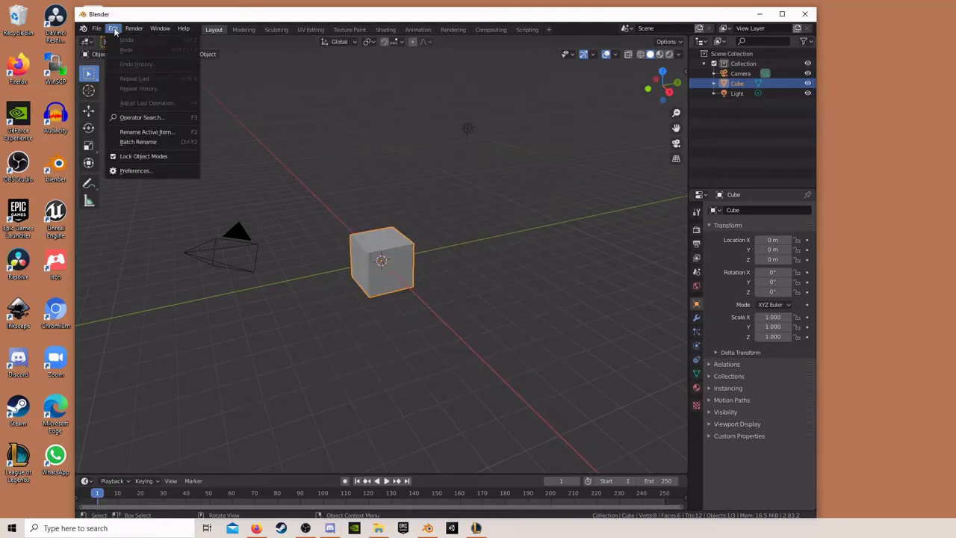
{"action": "left_click", "coordinate": [133, 171]}
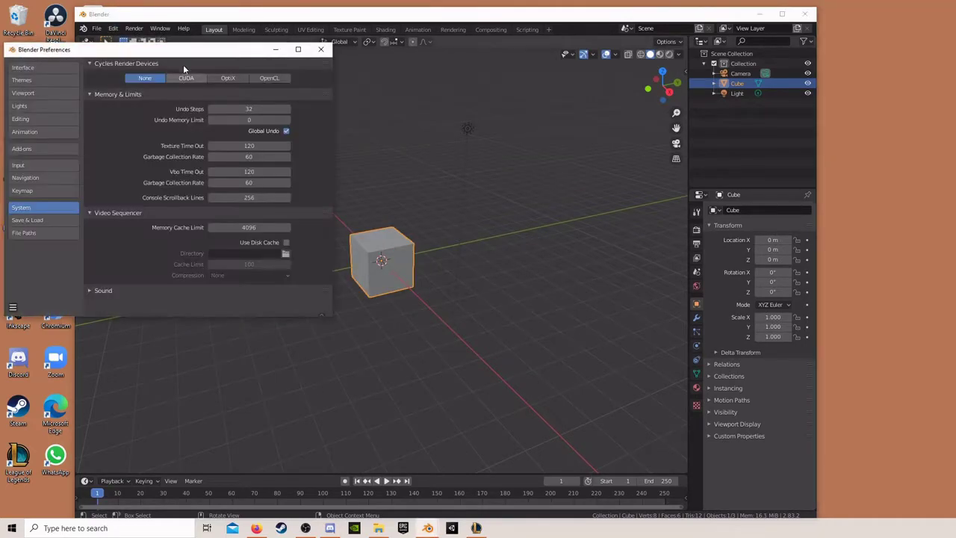
{"action": "left_click_drag", "start_coordinate": [183, 45], "coordinate": [305, 50]}
{"action": "left_click", "coordinate": [351, 80]}
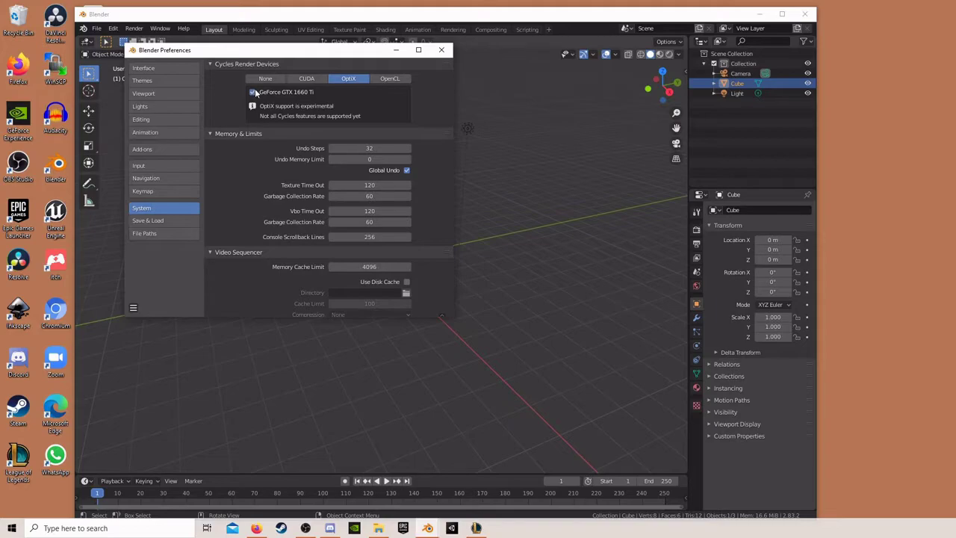
{"action": "left_click", "coordinate": [441, 49]}
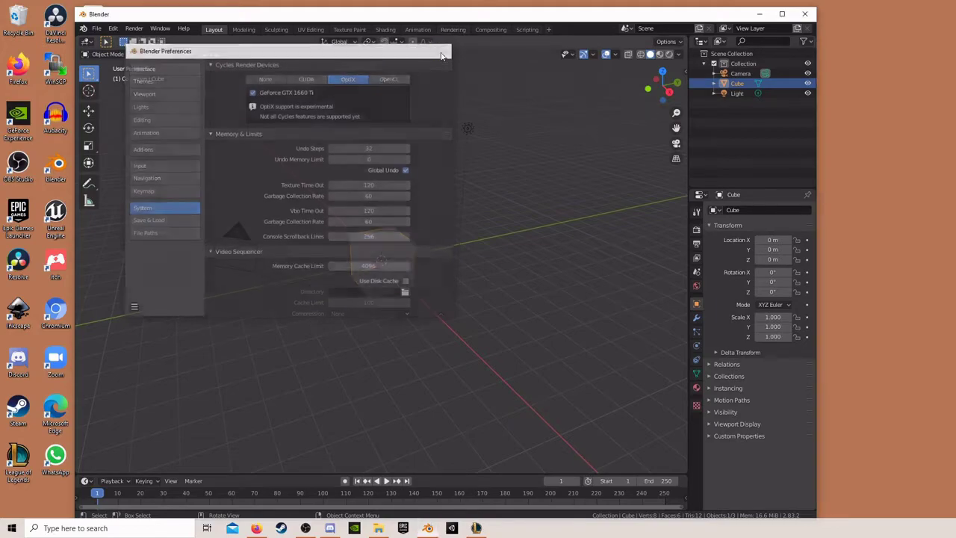
{"action": "left_click", "coordinate": [386, 130]}
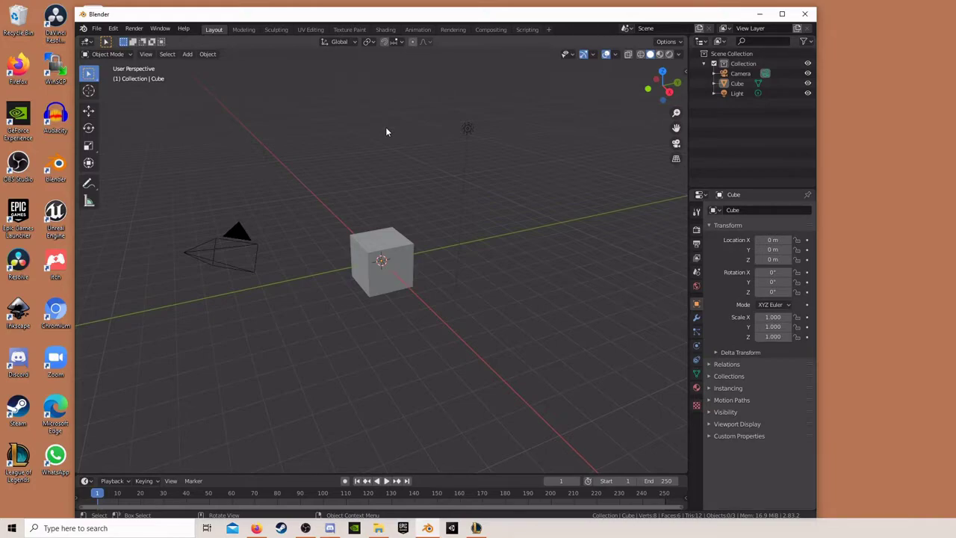
Open Blender 2_mod_to_match_nvidia.blend, choosing Don't Save for the default scene
{"action": "key", "text": "ctrl"}
{"action": "left_click", "coordinate": [97, 28]}
{"action": "left_click", "coordinate": [108, 56]}
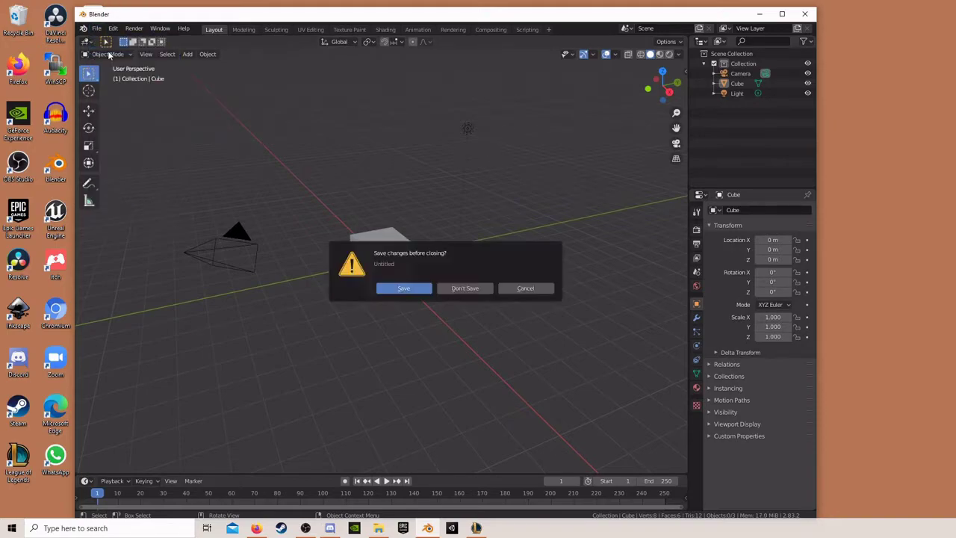
{"action": "left_click", "coordinate": [460, 284]}
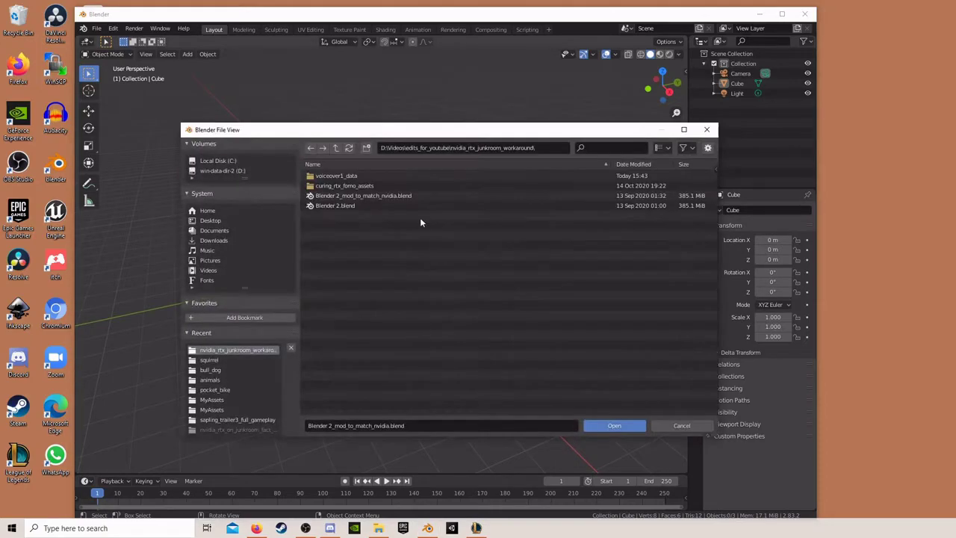
{"action": "double_click", "coordinate": [358, 194]}
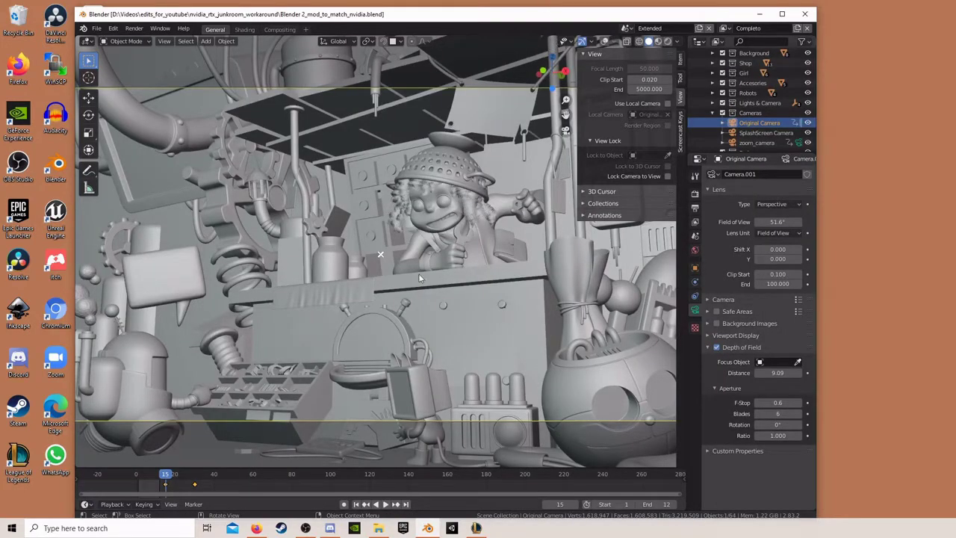
Leave camera view with Numpad 0, orbit closer to the junk shop, and turn on Rendered shading
{"action": "key", "text": "KP_0"}
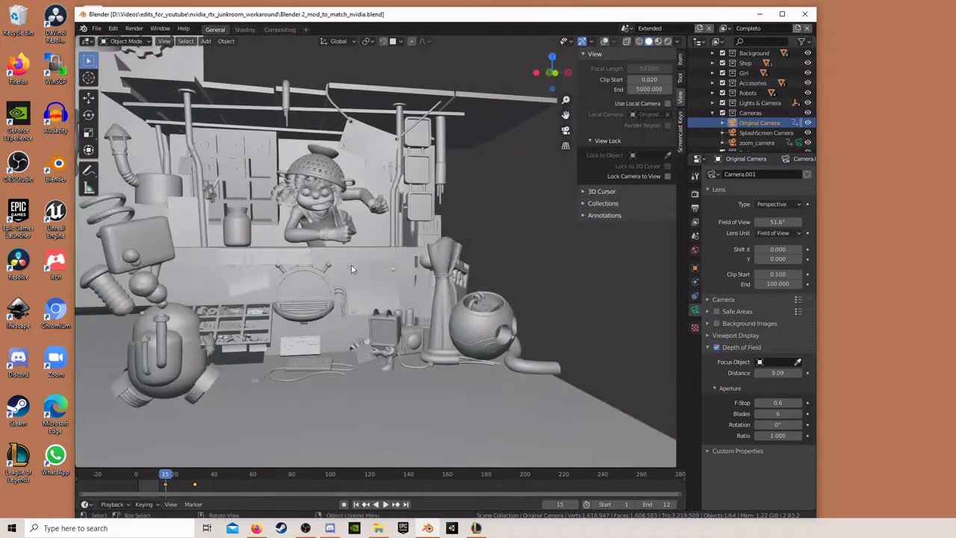
{"action": "middle_click_drag", "start_coordinate": [319, 256], "coordinate": [493, 224]}
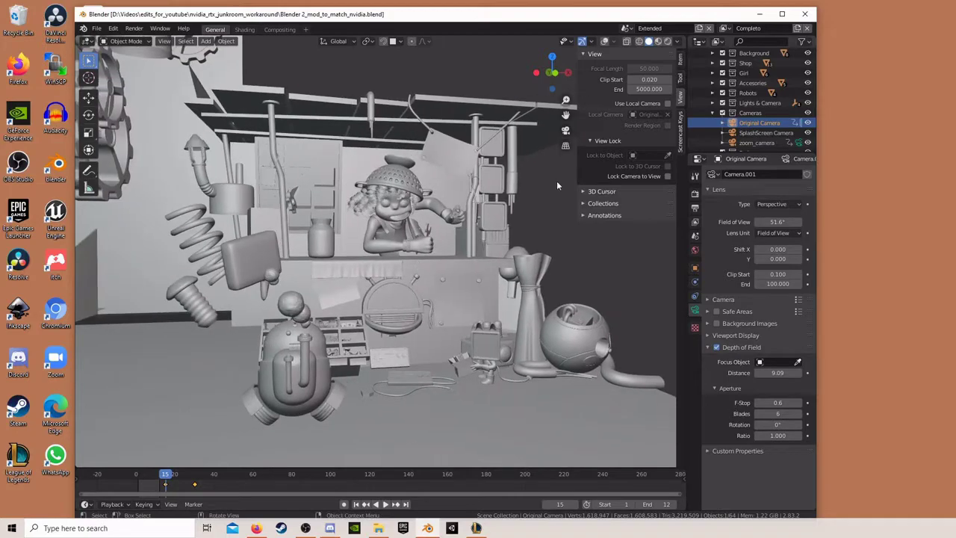
{"action": "left_click", "coordinate": [668, 43]}
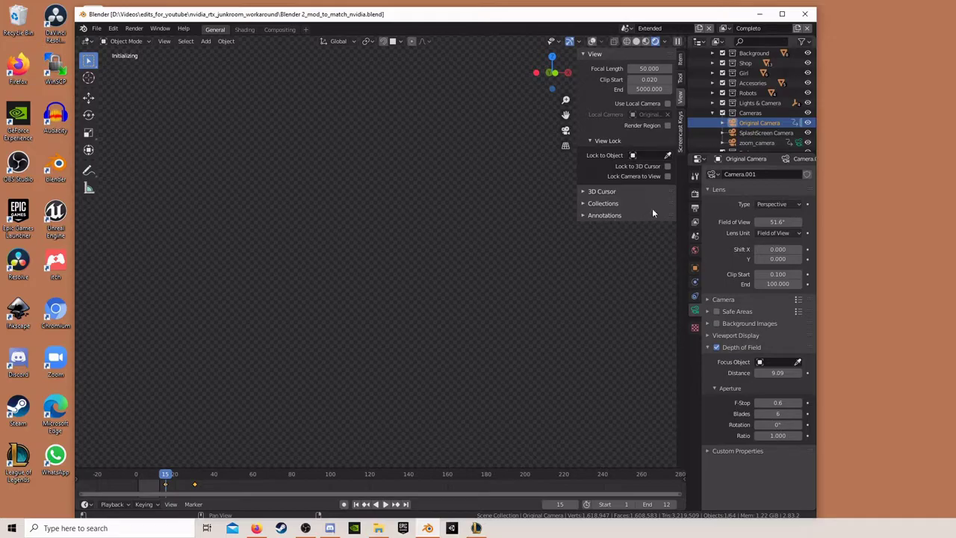
Show Render Properties, keeping the Experimental feature set and reviewing the viewport denoising options
{"action": "left_click", "coordinate": [694, 194]}
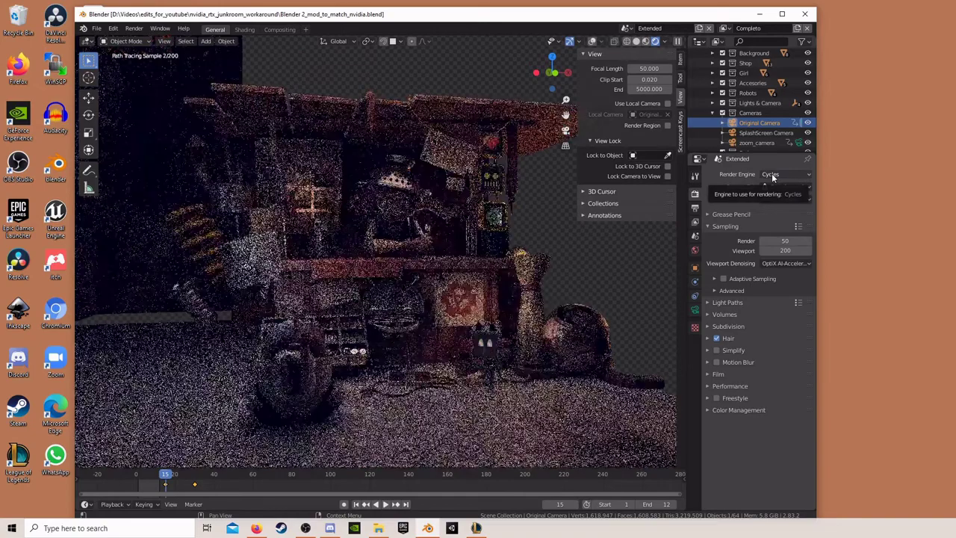
{"action": "left_click", "coordinate": [778, 187]}
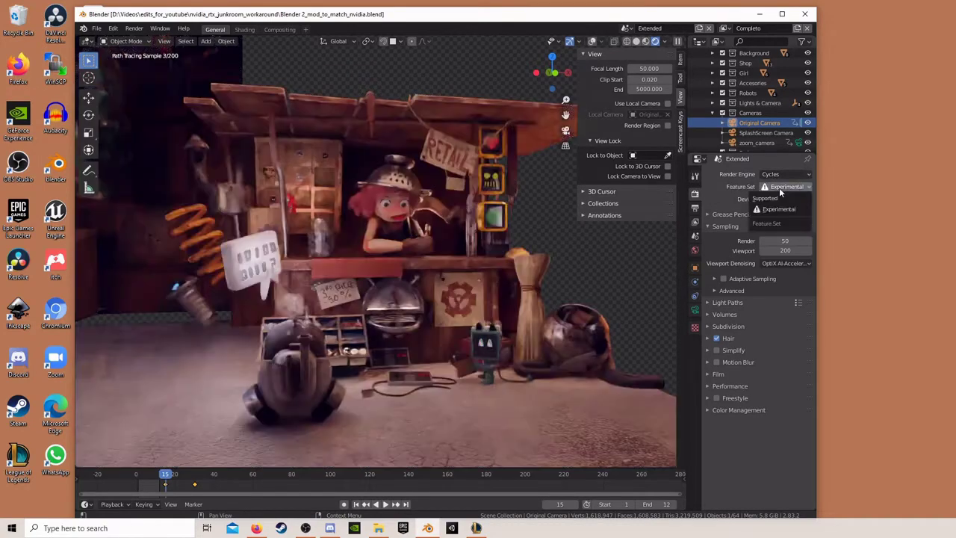
{"action": "left_click", "coordinate": [771, 189]}
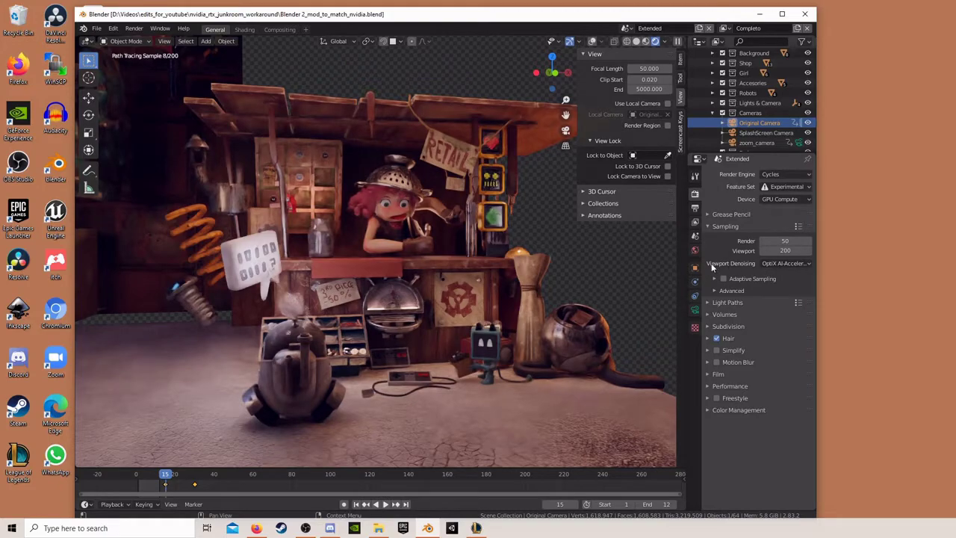
{"action": "left_click", "coordinate": [771, 264]}
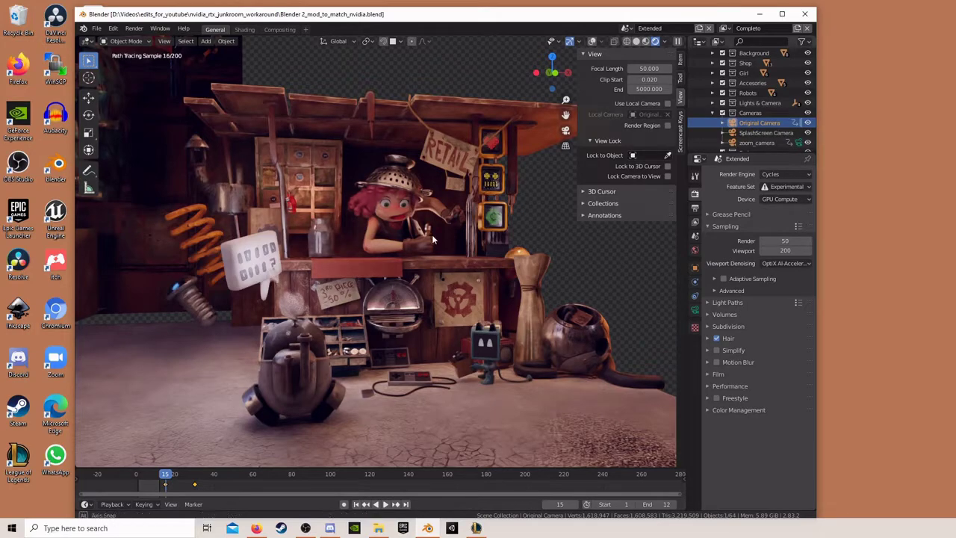
Orbit around the denoised junk shop, including a high view over it
{"action": "middle_click_drag", "start_coordinate": [393, 241], "coordinate": [380, 211]}
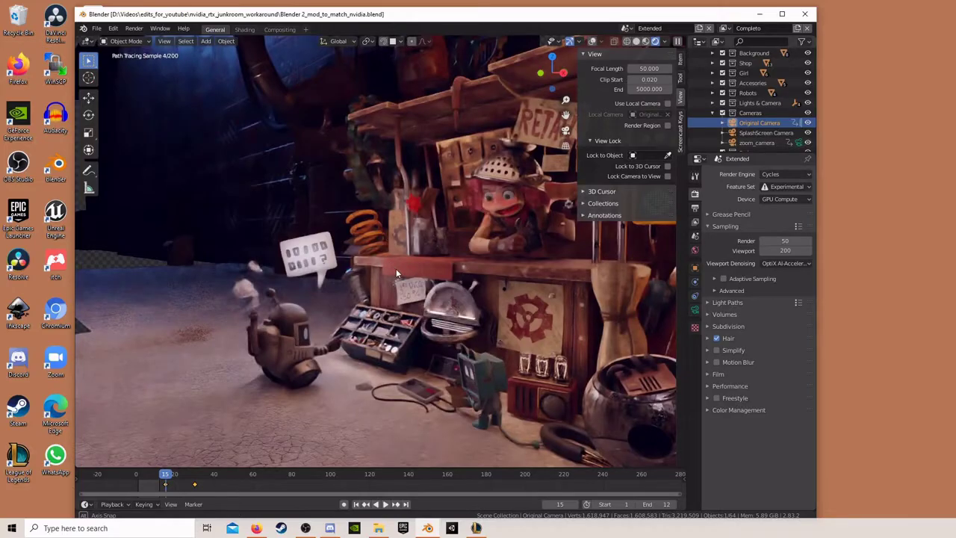
{"action": "mouse_move", "coordinate": [395, 271]}
{"action": "middle_mouse_down"}
{"action": "mouse_move", "coordinate": [438, 244]}
{"action": "mouse_move", "coordinate": [463, 245]}
{"action": "middle_mouse_up"}
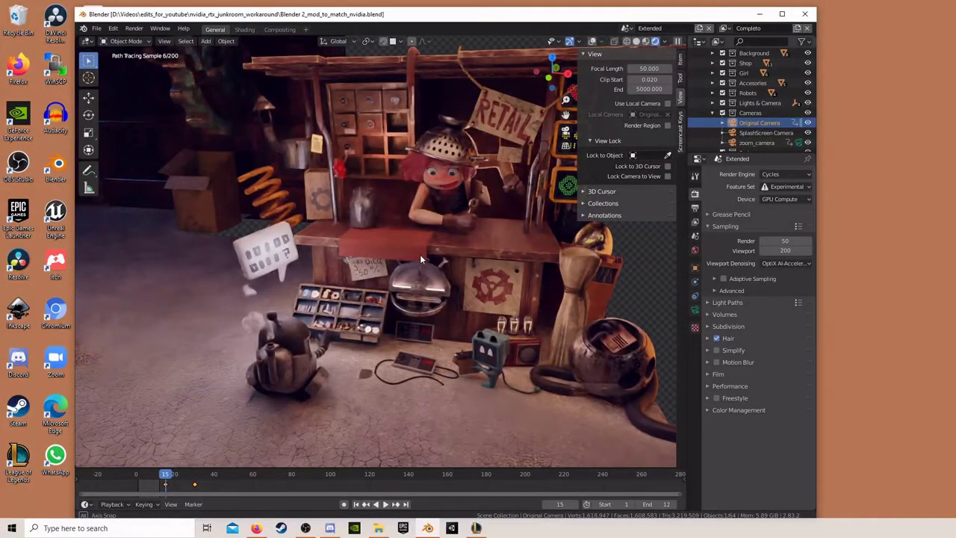
{"action": "middle_click_drag", "start_coordinate": [420, 254], "coordinate": [318, 207]}
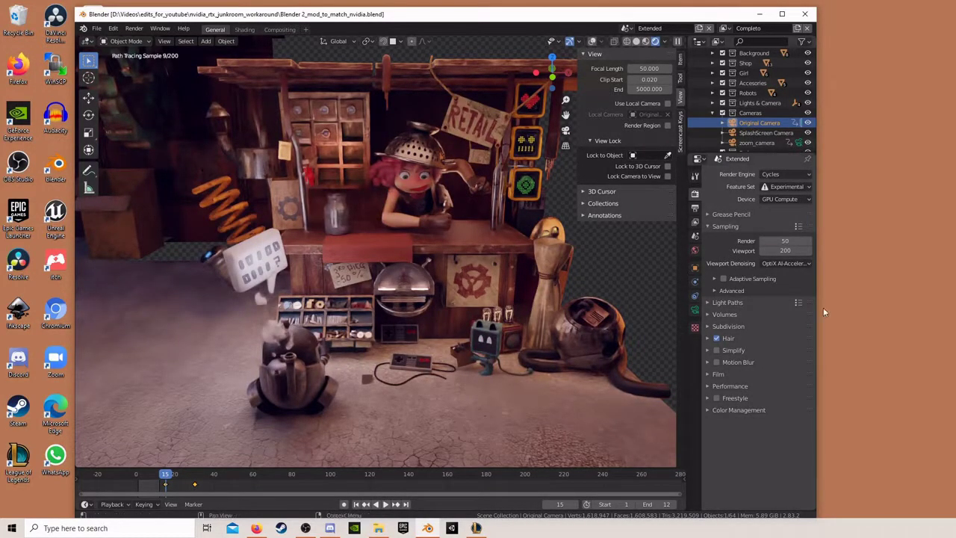
Set Viewport Denoising to None in the Sampling panel to show raw noisy samples
{"action": "left_click", "coordinate": [785, 263]}
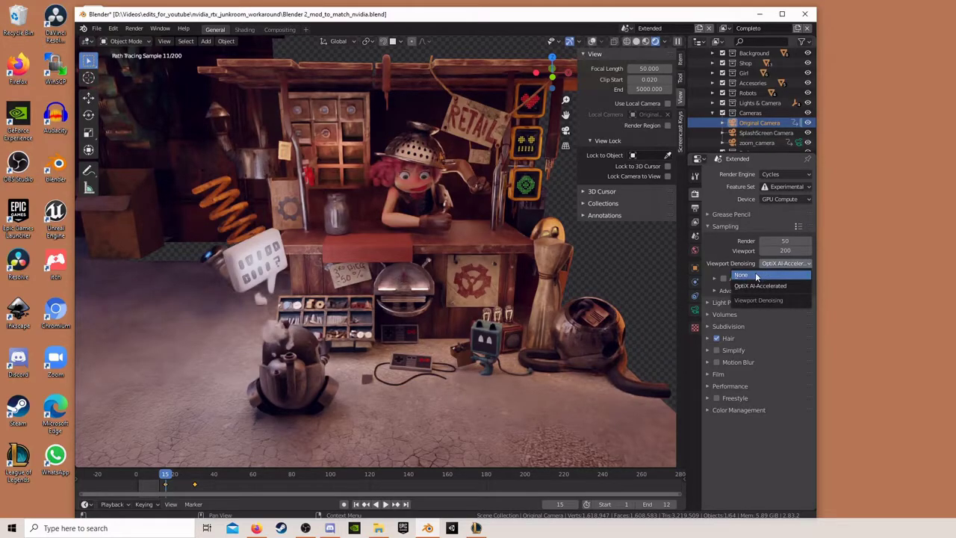
{"action": "left_click", "coordinate": [757, 275]}
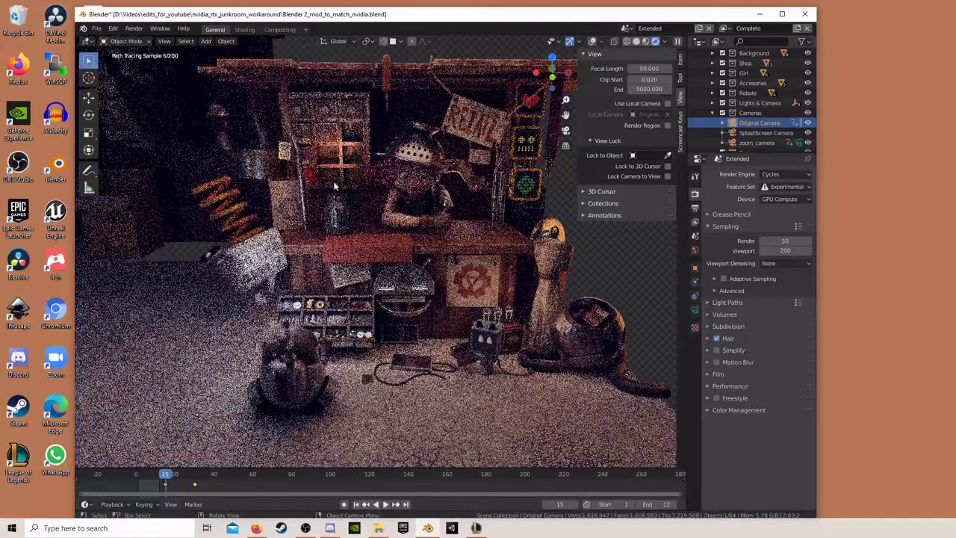